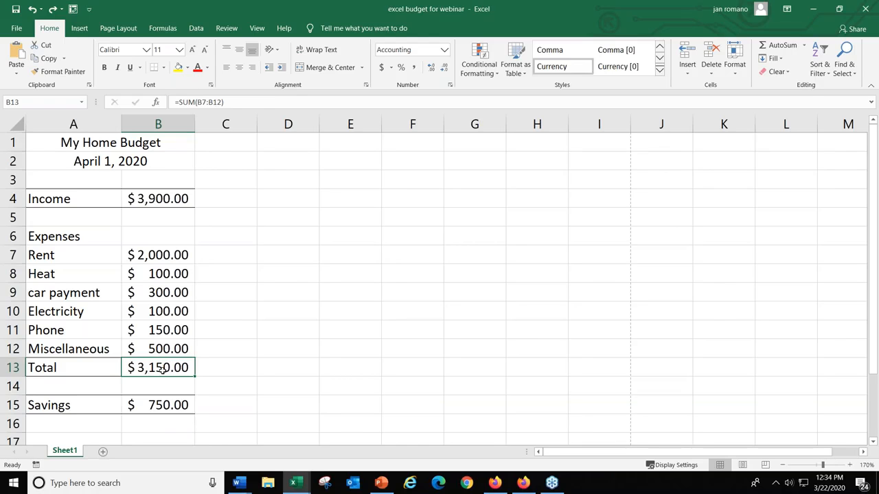
Step: Inspect the formulas behind the expenses Total and the Savings amount without changing them
double_click(161, 369)
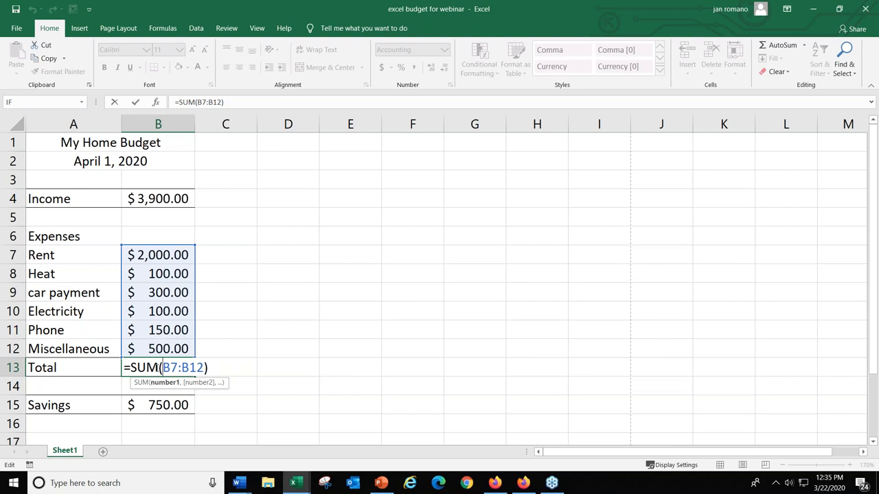
key(Escape)
click(168, 406)
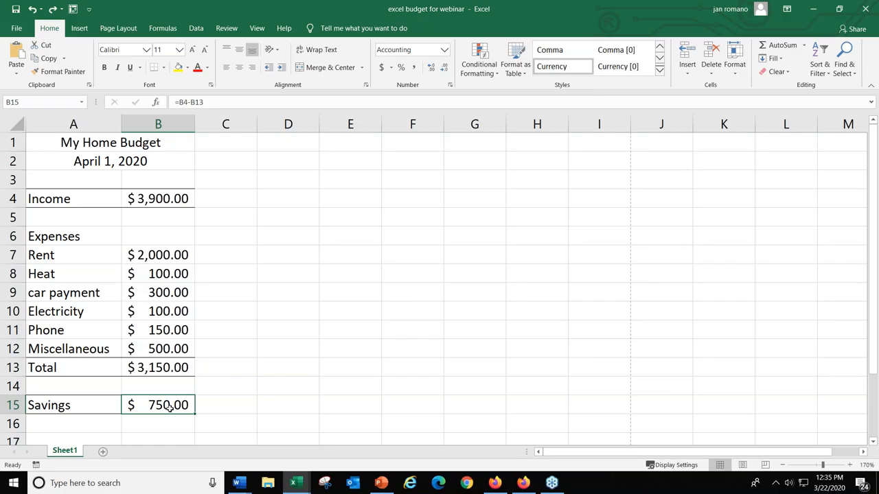
double_click(169, 407)
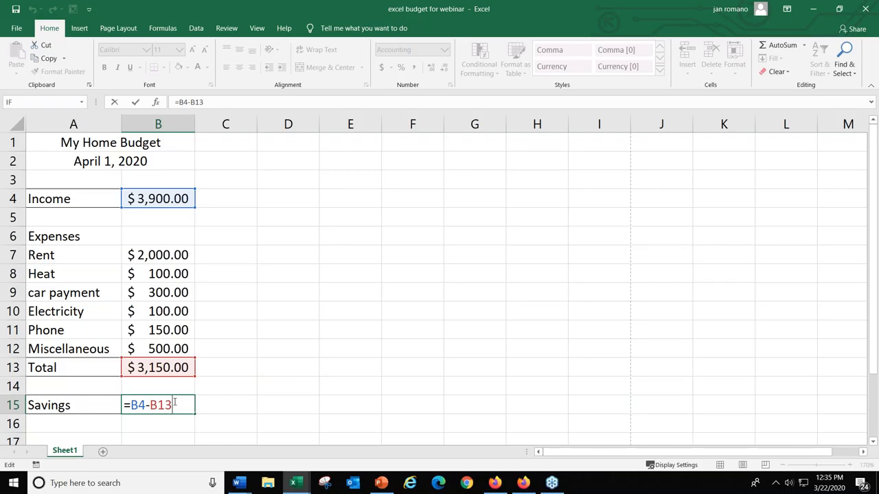
key(ctrl+Return)
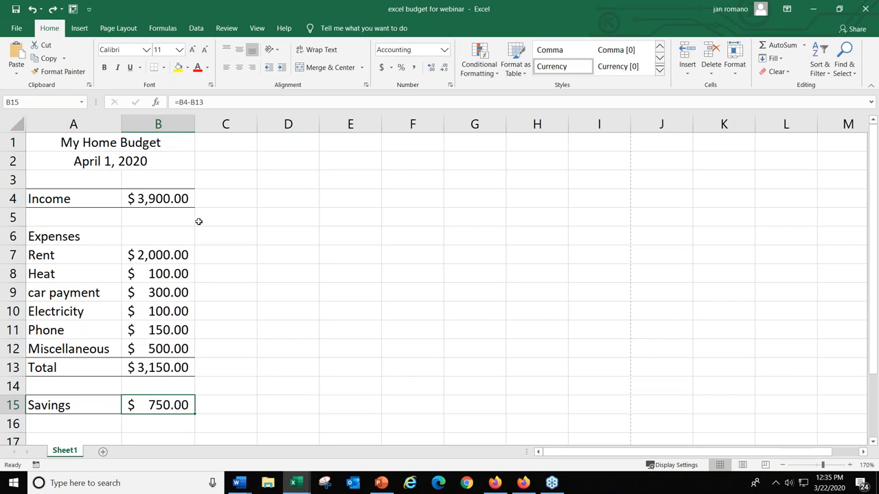
Step: Open the print preview of the budget worksheet
click(17, 30)
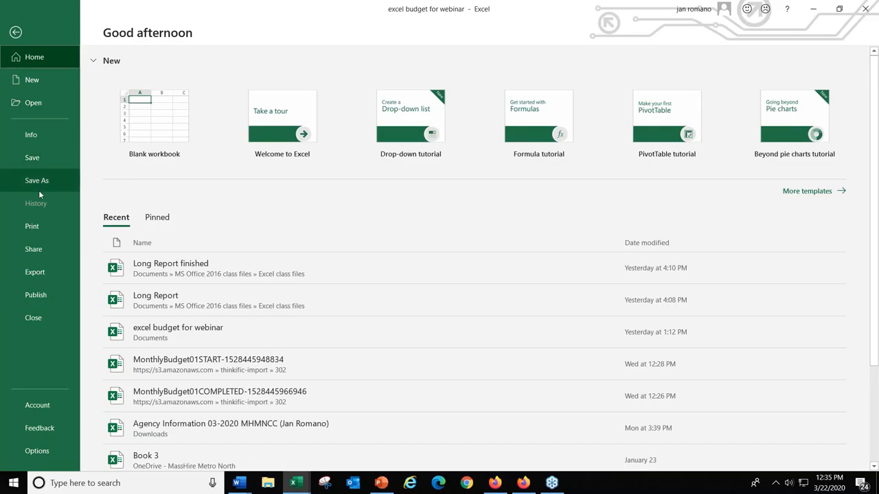
click(34, 228)
click(35, 230)
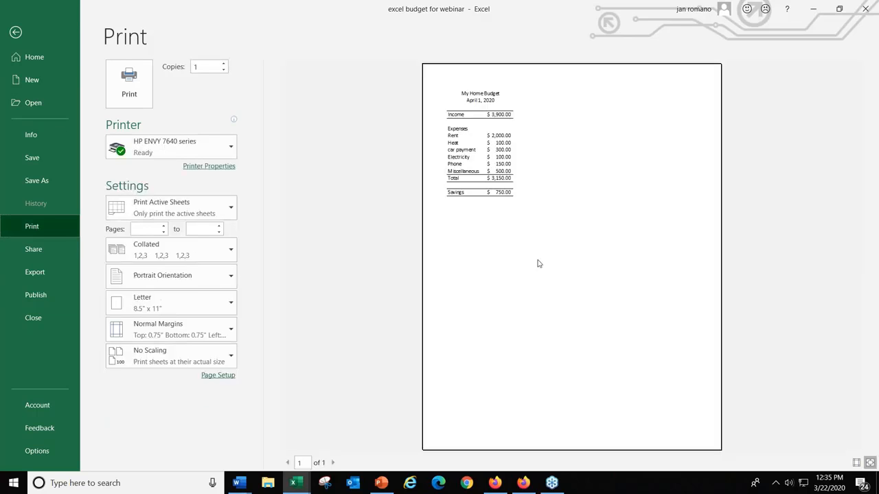
click(486, 149)
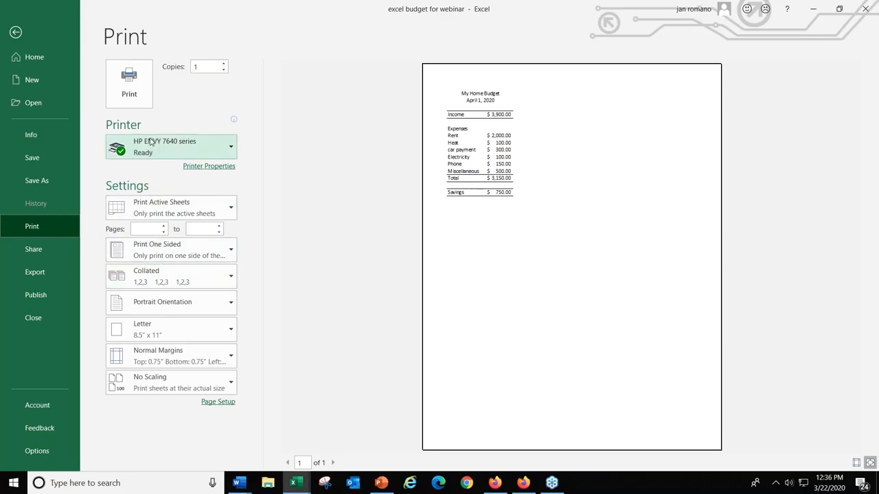
Step: Open the page setup from the print preview and switch the page orientation to landscape
click(218, 402)
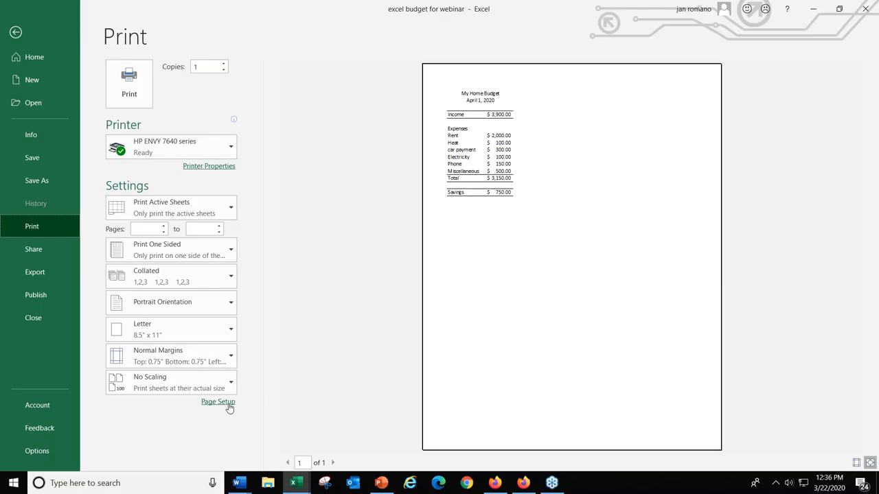
click(228, 405)
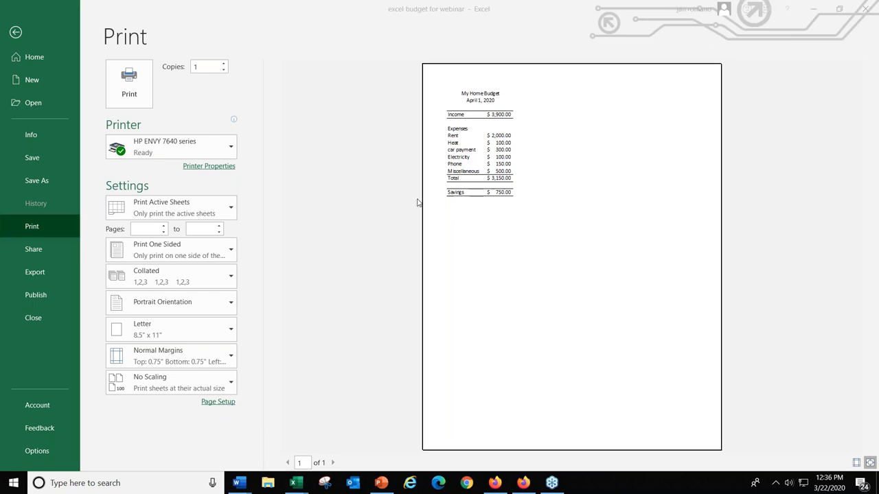
click(224, 405)
click(218, 401)
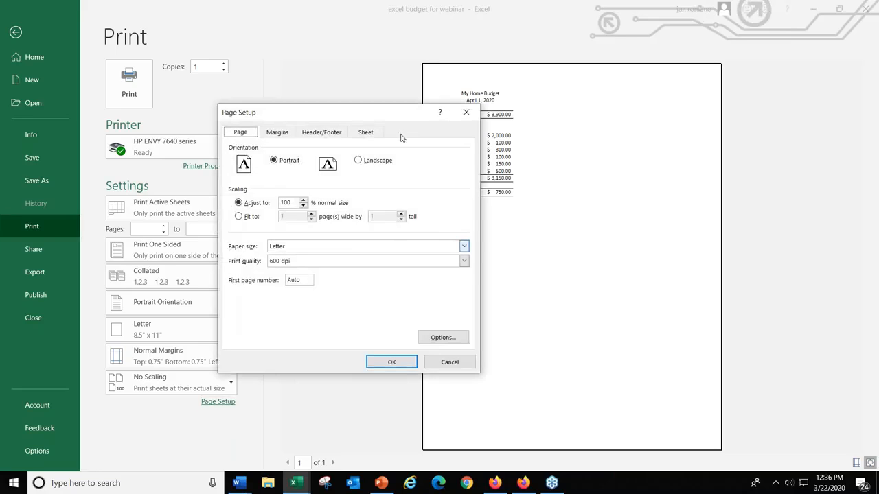
click(356, 207)
click(245, 136)
key(ctrl)
key(ctrl)
key(ctrl)
key(ctrl)
key(ctrl)
key(ctrl)
key(ctrl)
key(ctrl)
key(ctrl)
key(ctrl)
key(ctrl)
key(ctrl)
key(ctrl)
click(357, 161)
click(392, 362)
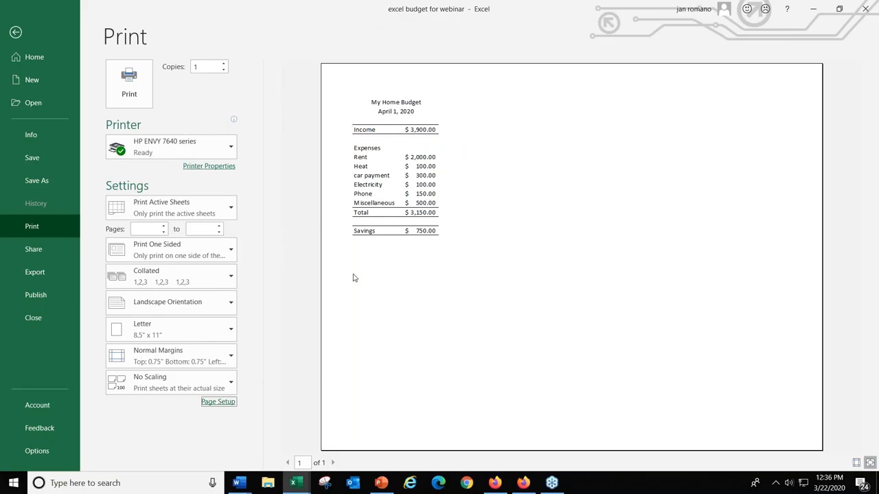
Step: Set the page orientation to portrait and scale the printout to 200% of normal size
click(224, 405)
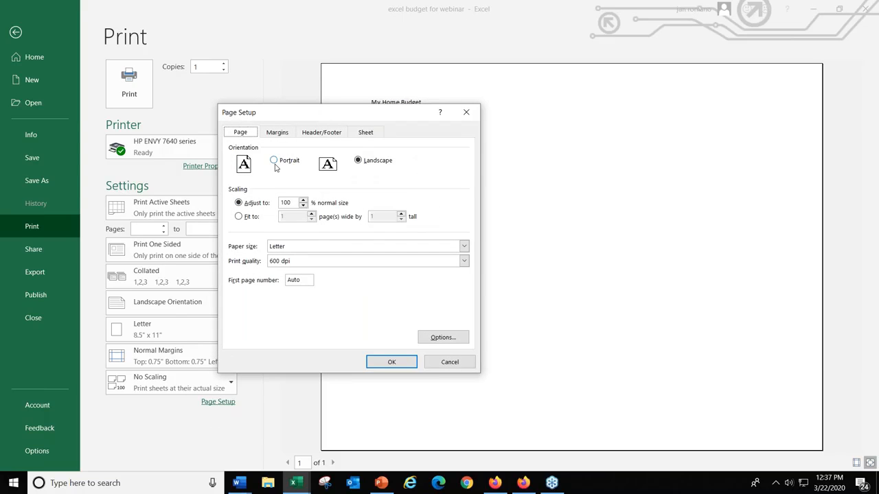
click(275, 162)
click(237, 194)
click(294, 207)
double_click(295, 201)
text(2)
click(405, 363)
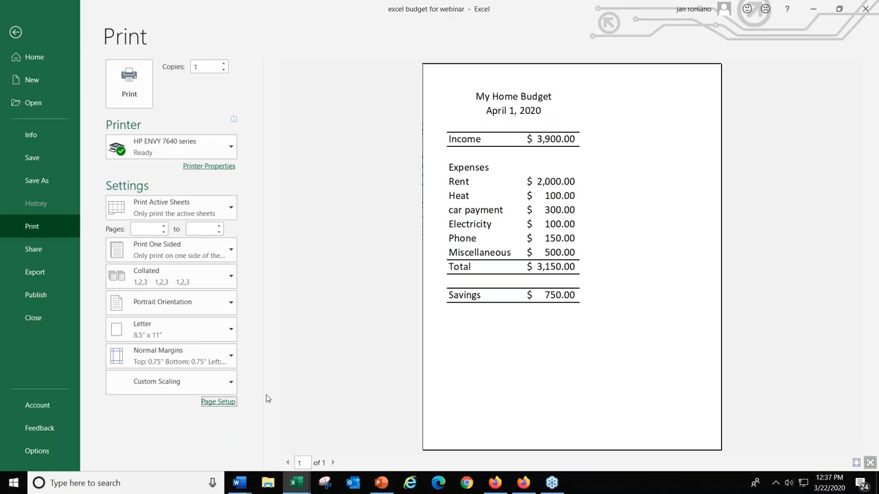
Step: Center the budget on the printed page both horizontally and vertically
click(220, 405)
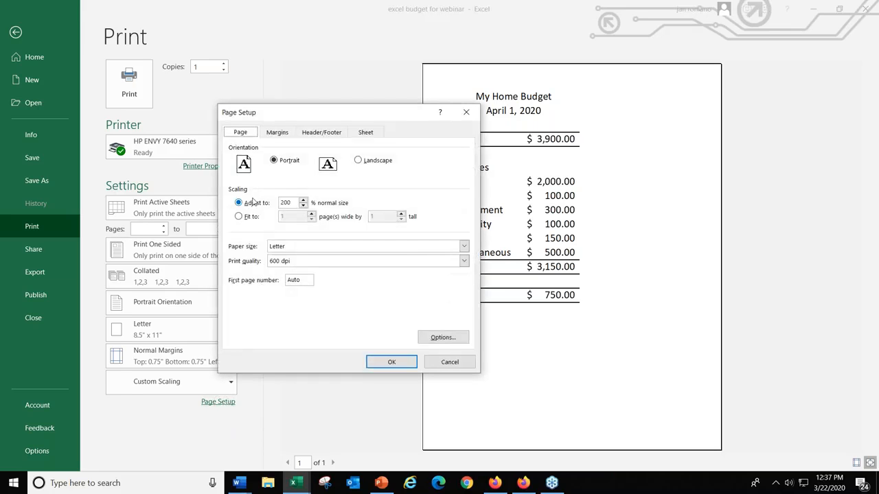
click(277, 133)
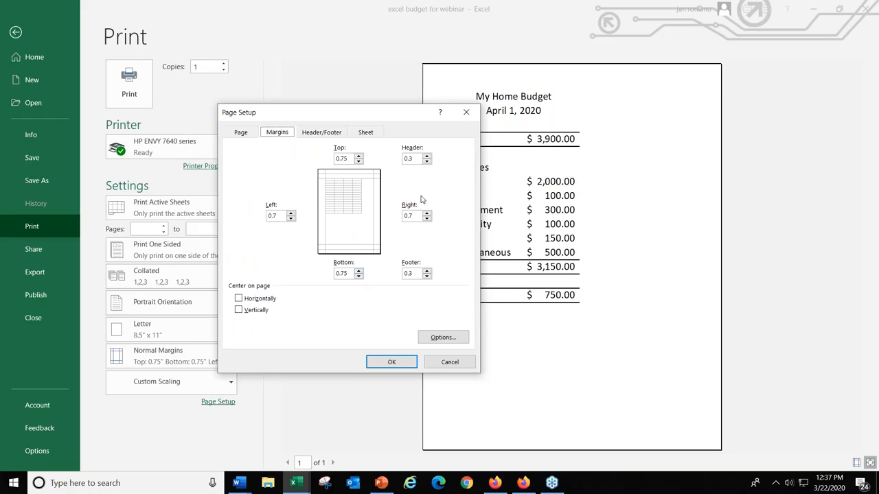
click(240, 300)
click(240, 310)
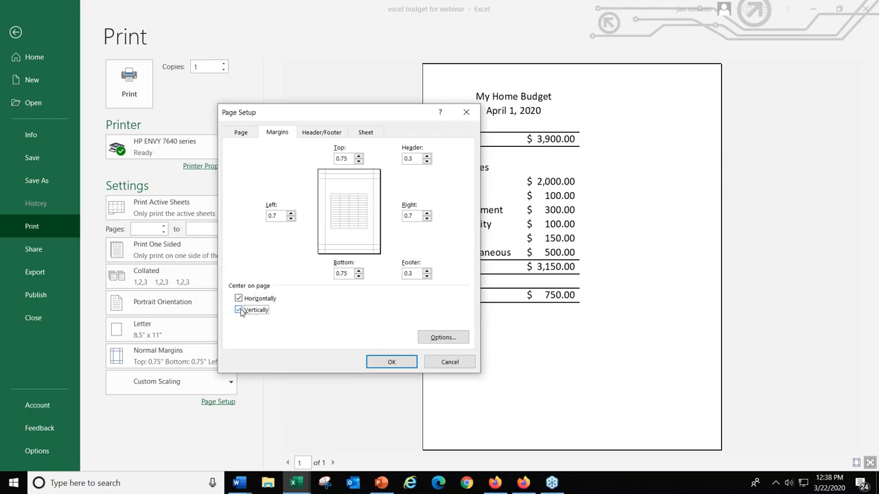
click(391, 363)
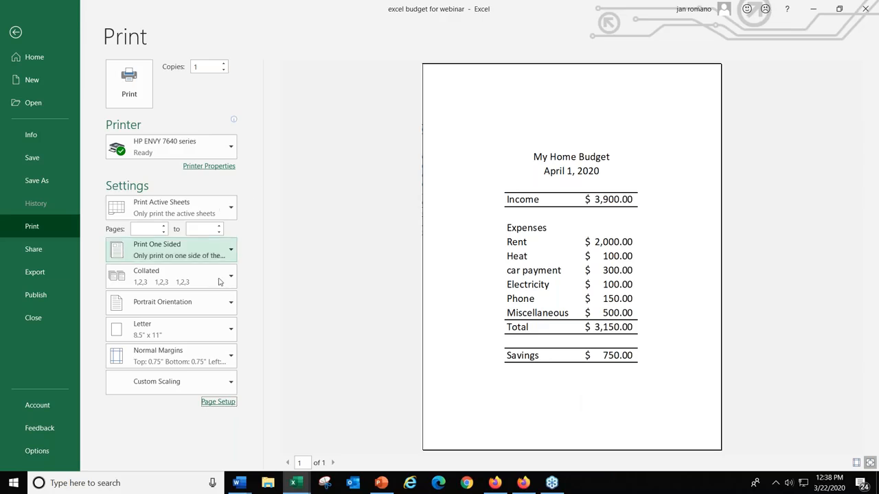
Step: Review the orientation, scaling and page-centering settings in the page setup
click(227, 406)
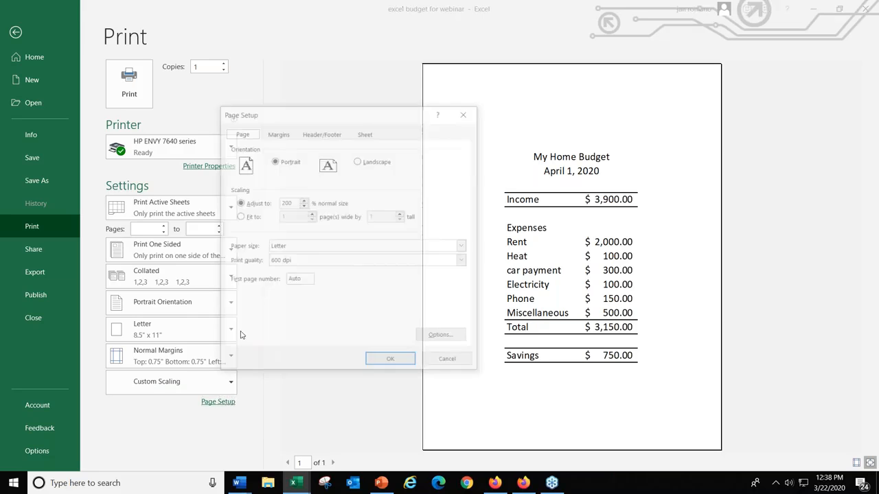
click(283, 163)
click(286, 206)
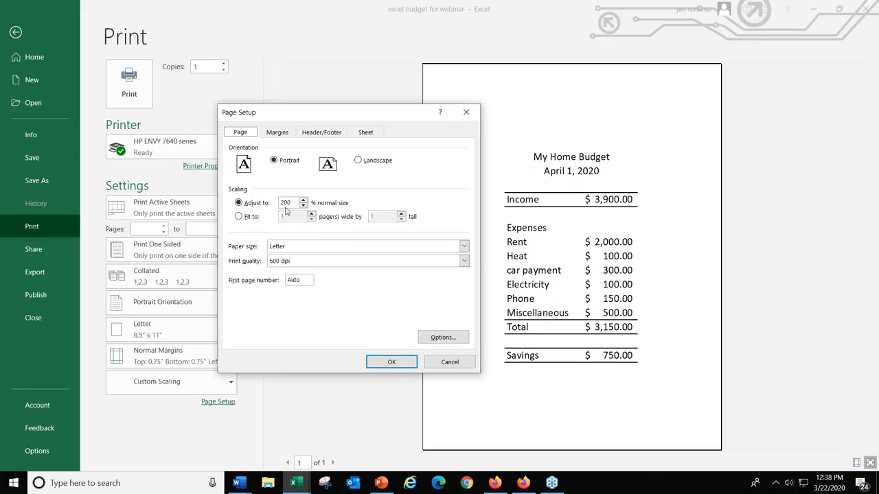
click(280, 132)
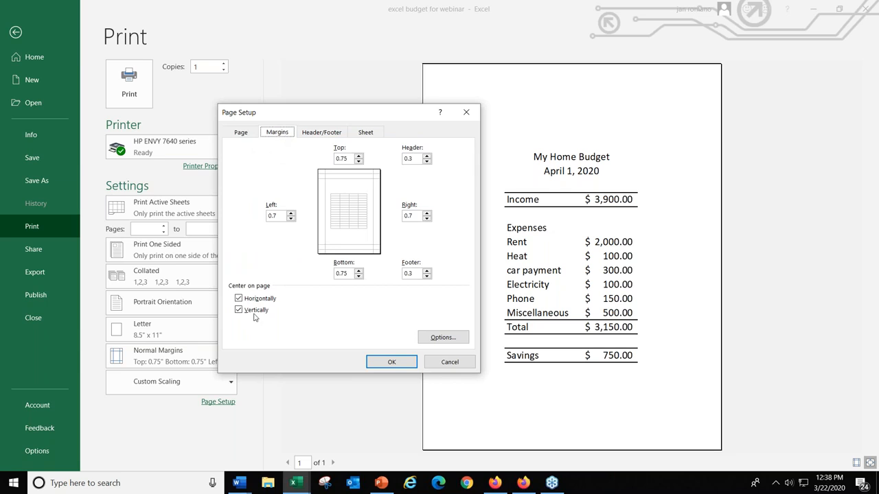
key(ctrl)
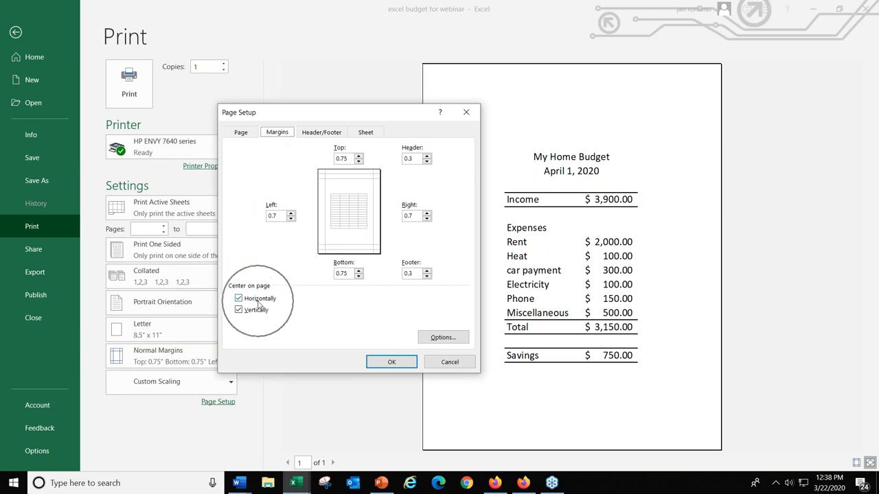
key(ctrl)
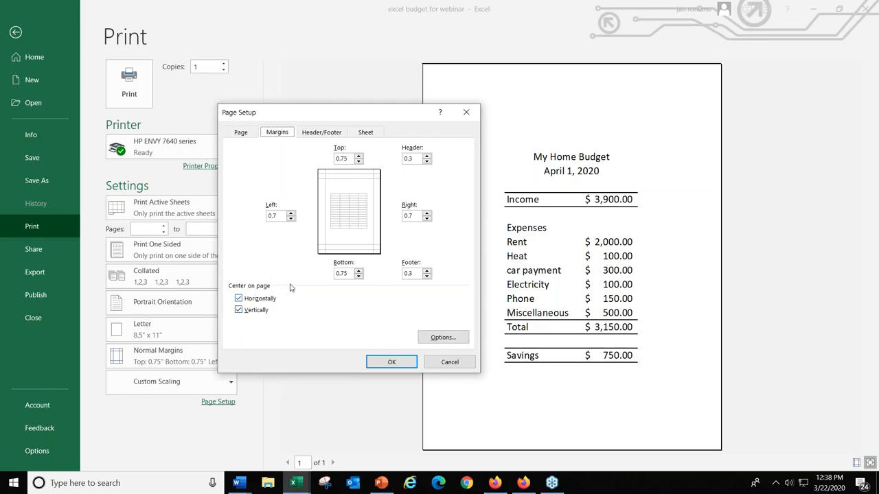
Step: Browse the predefined header choices in the page setup, keeping the header set to (none)
click(327, 135)
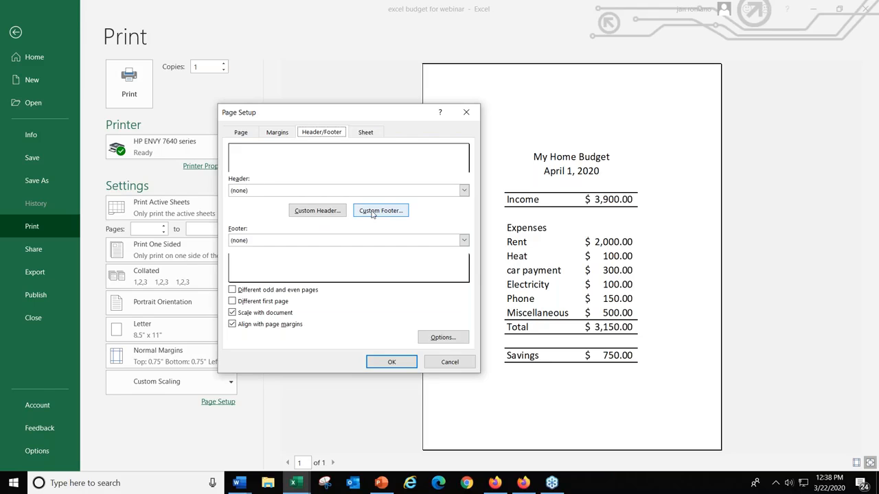
click(464, 192)
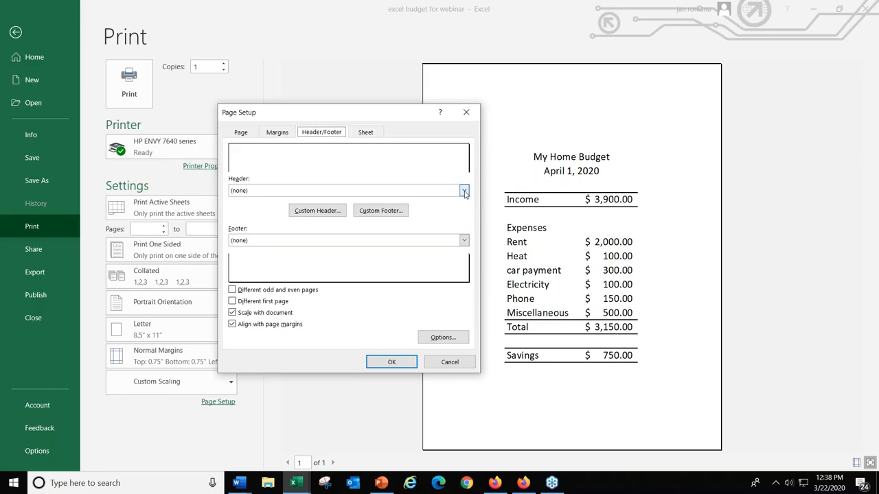
click(465, 192)
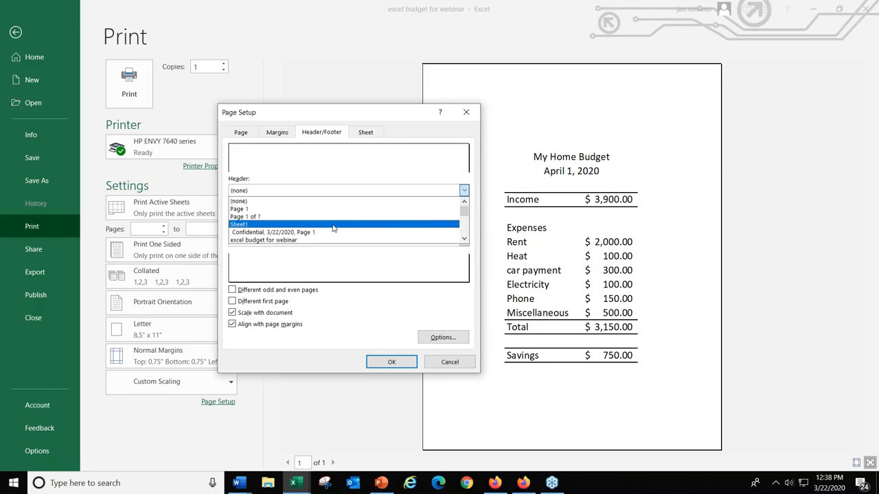
scroll(332, 229, down, 3)
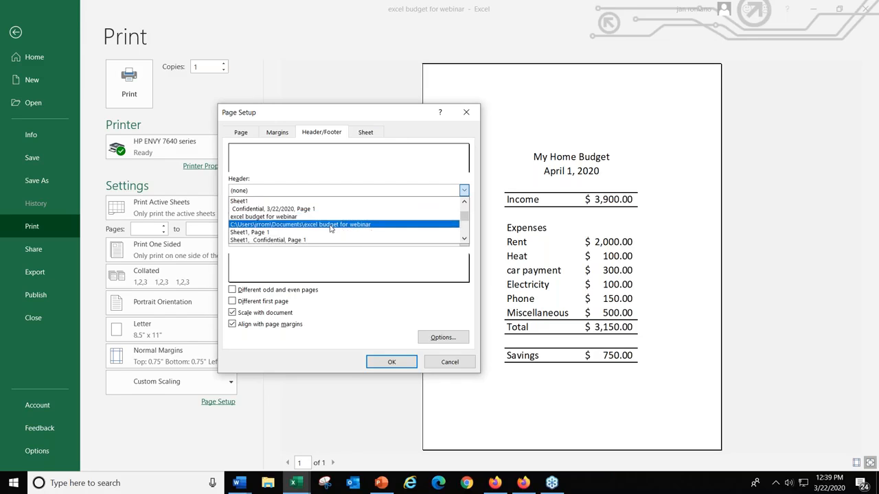
scroll(330, 228, down, 1)
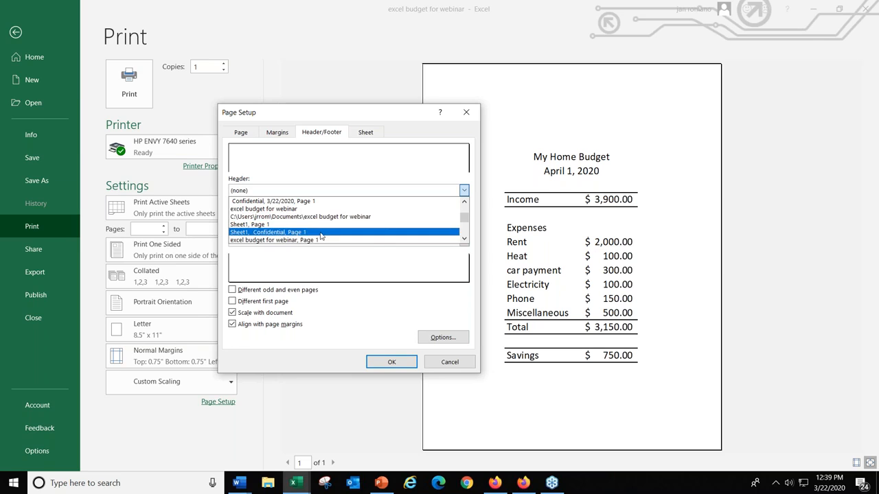
scroll(321, 237, down, 2)
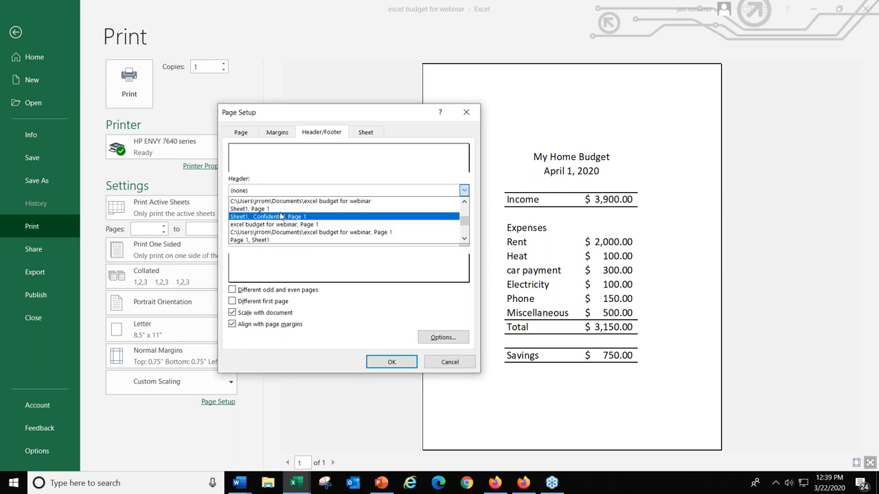
scroll(294, 226, down, 3)
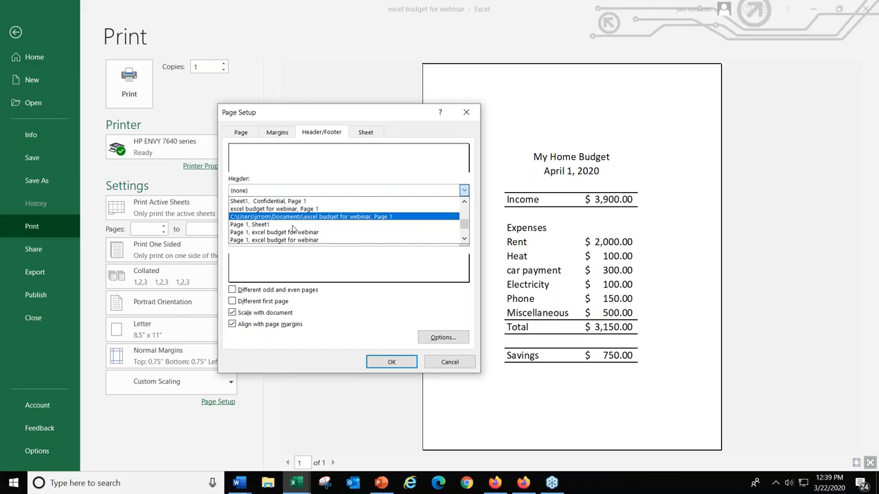
scroll(294, 226, down, 1)
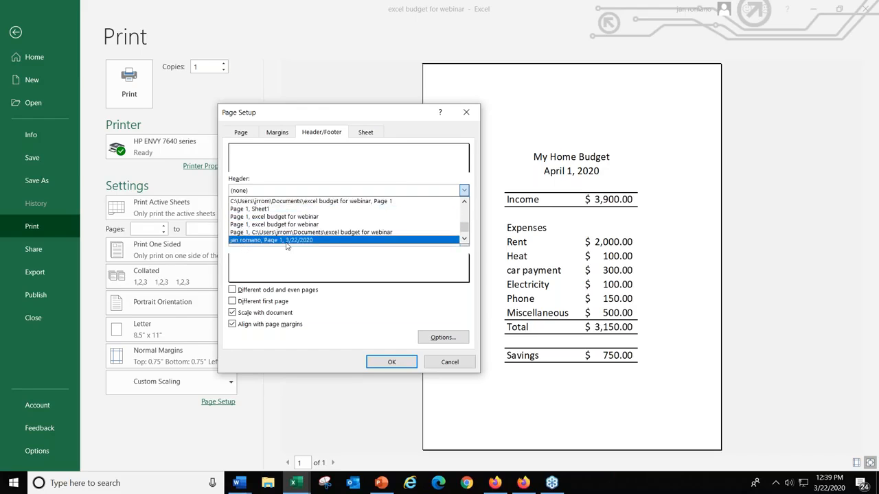
scroll(319, 224, down, 1)
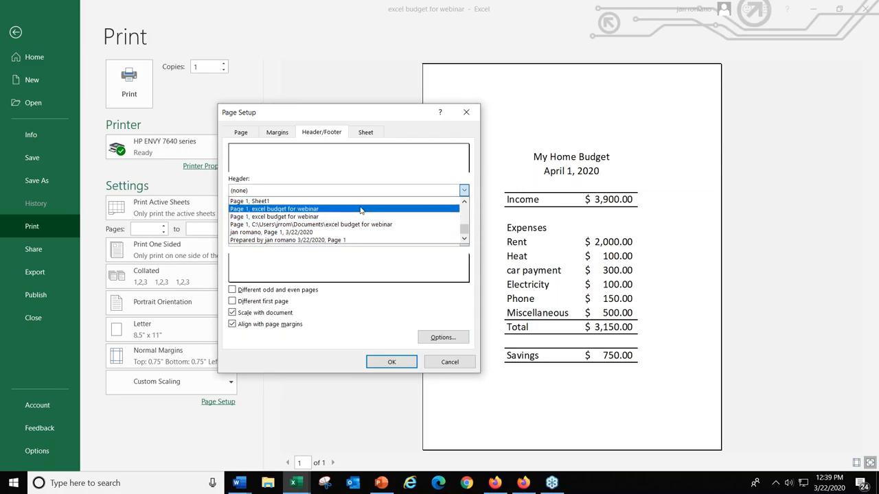
click(316, 191)
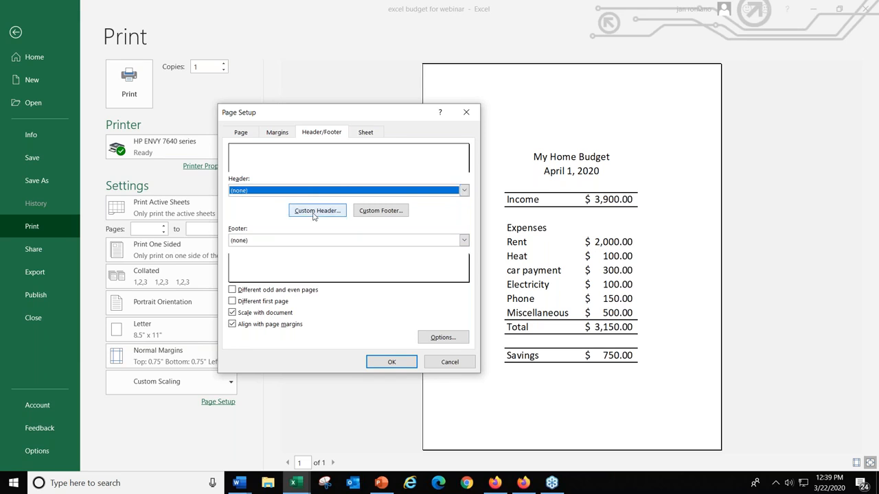
Step: Create a custom header with the author's full name in the left section and the current date in the center section
click(315, 211)
click(316, 213)
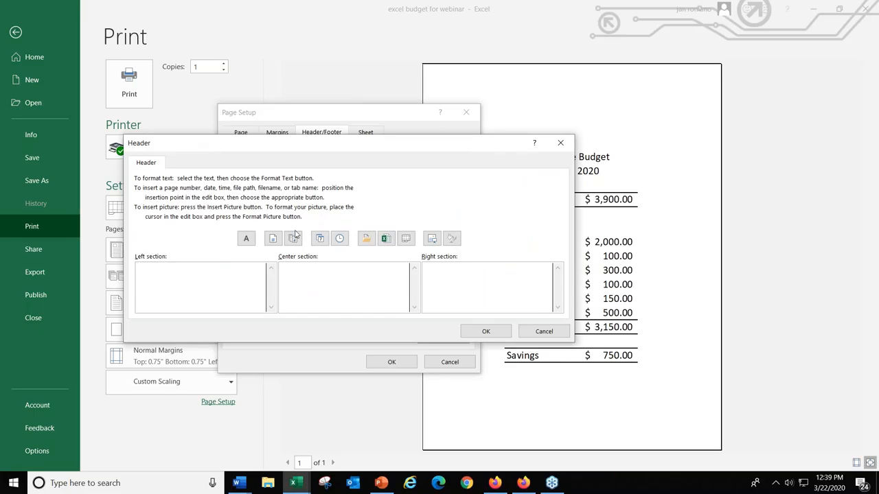
click(146, 272)
text(Jan Romano)
click(309, 286)
click(339, 239)
Step: Enter MassHire in the right section of the custom header and accept the header
click(471, 272)
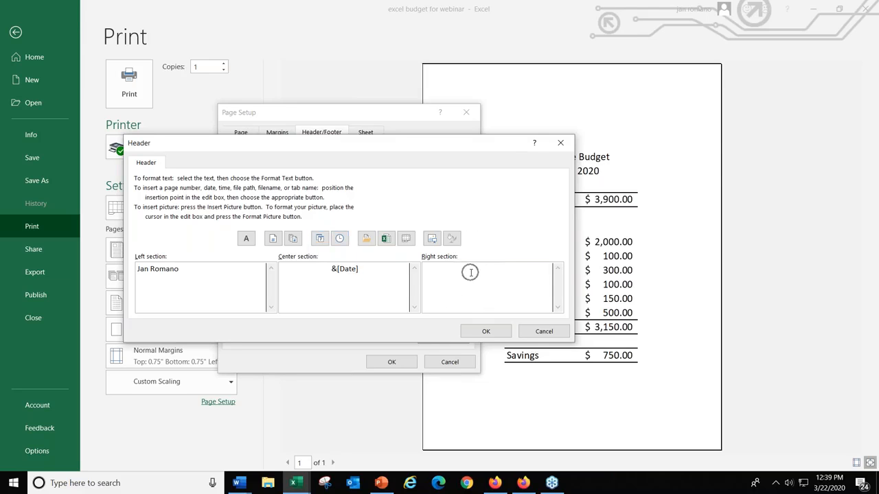
click(386, 241)
text(ass)
text(a)
key(BackSpace)
text(Hire)
click(495, 332)
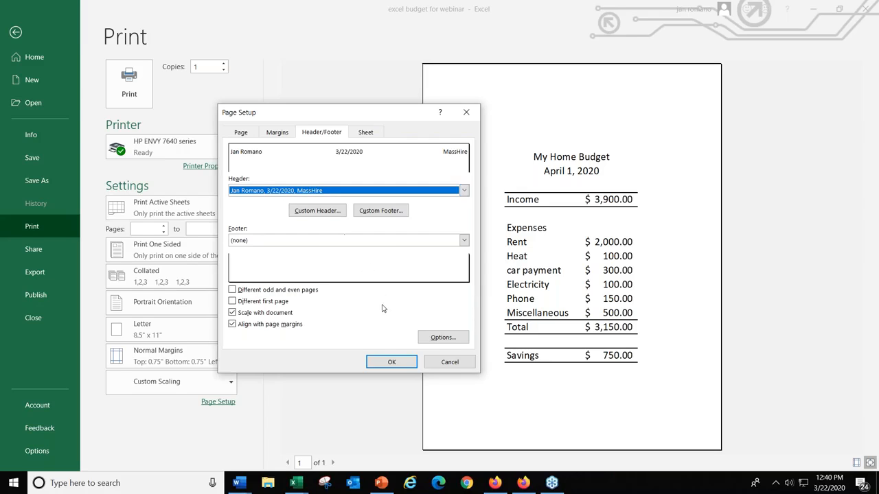
Step: Apply the custom header to the page, set the footer to the predefined Page 1, and check both in the print preview
click(391, 362)
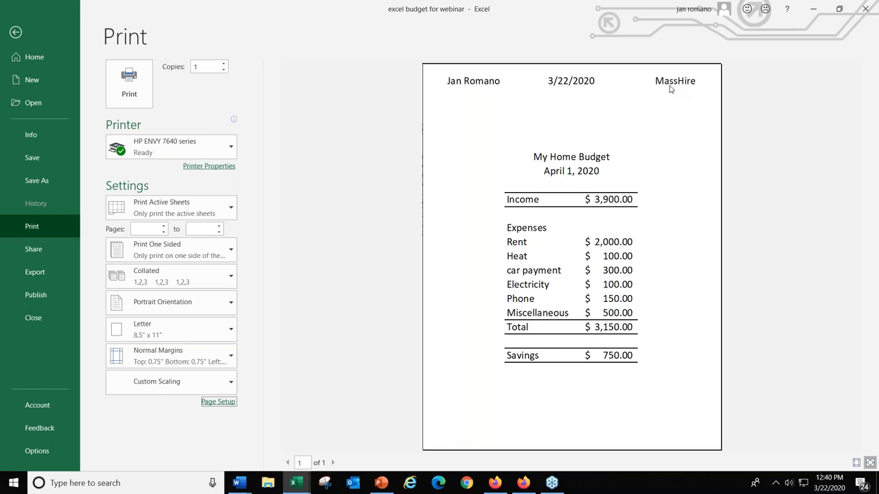
click(218, 402)
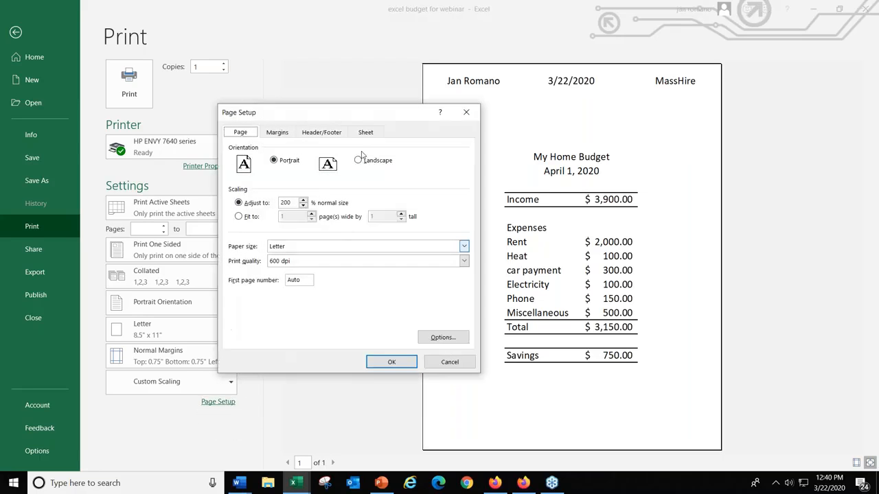
click(323, 134)
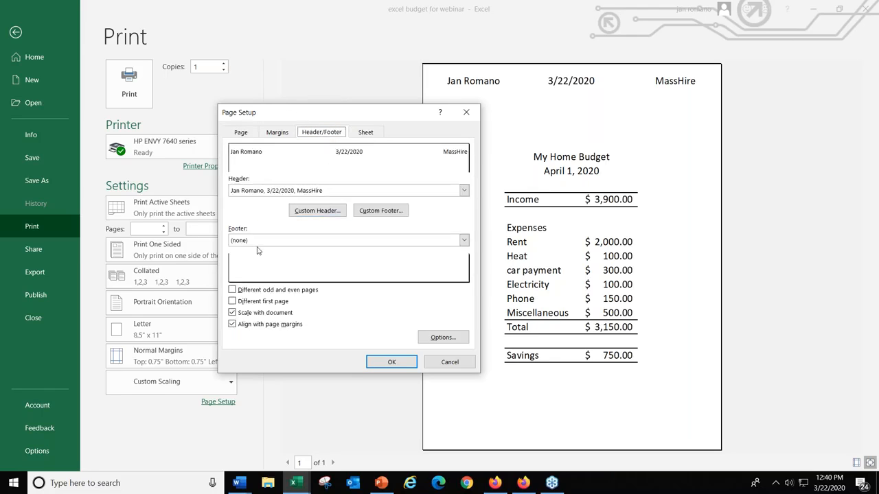
click(465, 241)
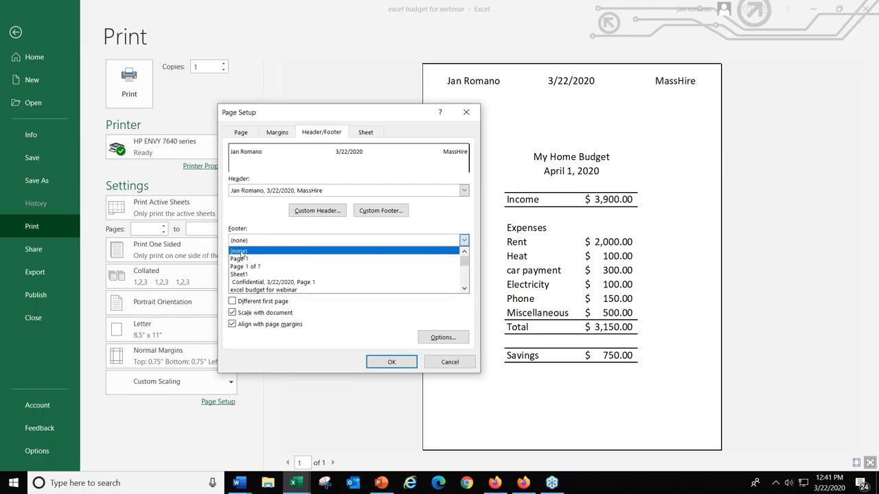
click(240, 259)
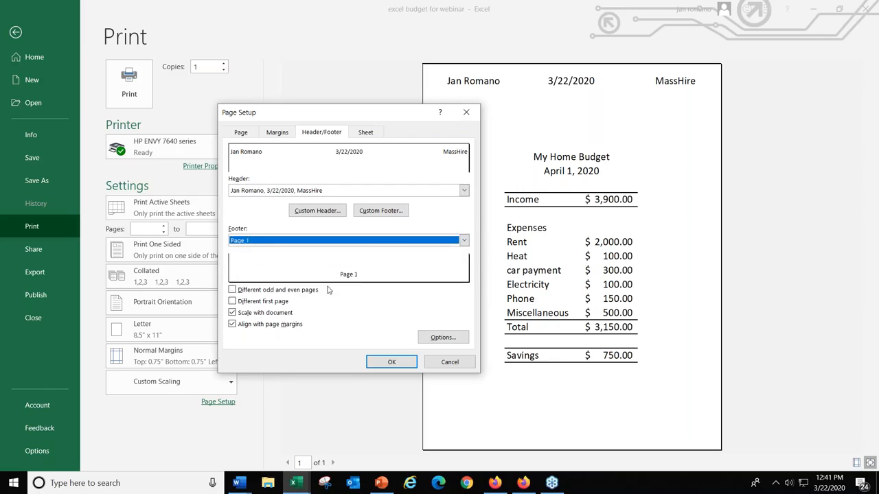
click(398, 364)
click(577, 432)
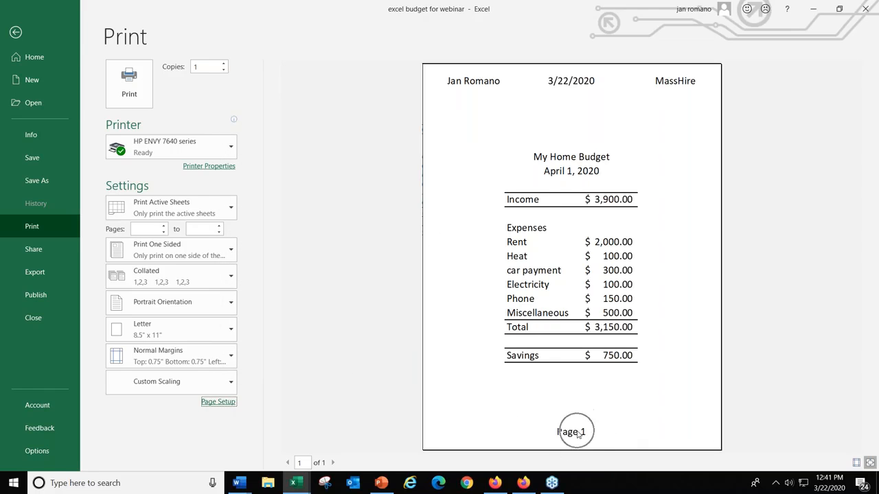
click(578, 433)
click(473, 90)
click(681, 87)
Step: Turn on printing of gridlines and of row and column headings for the budget sheet
click(217, 404)
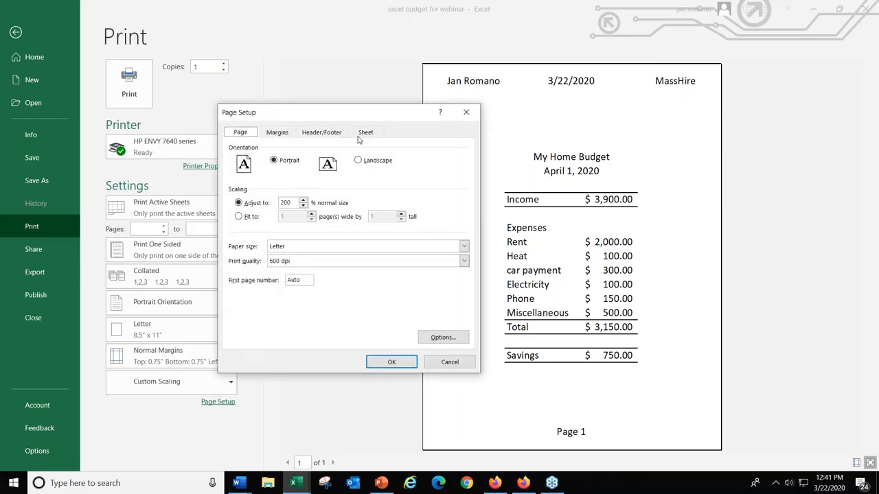
click(369, 133)
click(369, 134)
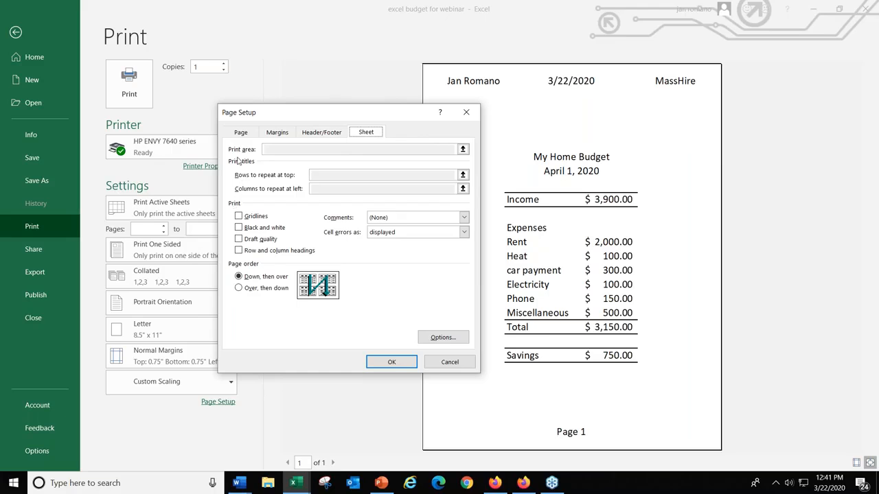
click(239, 217)
click(239, 251)
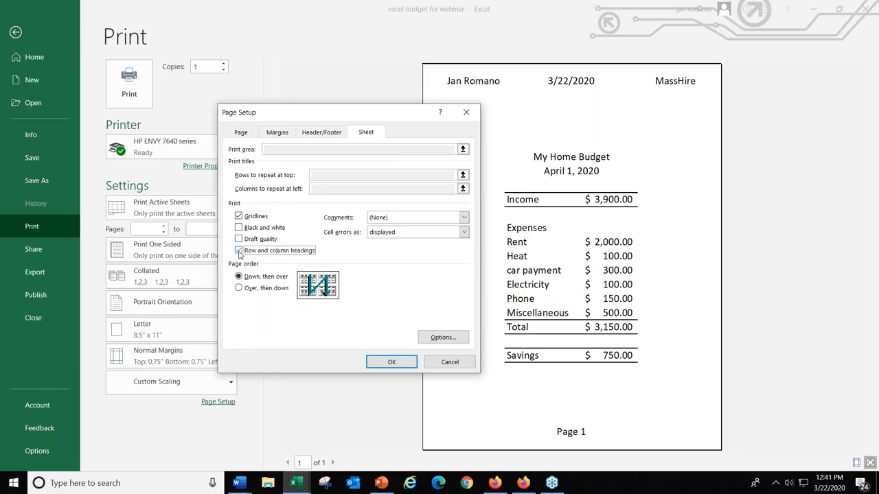
click(390, 362)
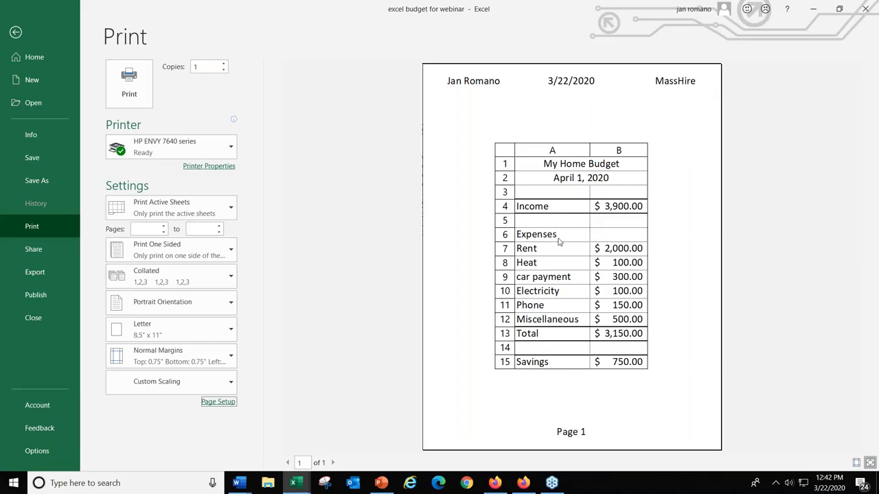
Step: Turn off printing of the row and column headings in the page setup
click(218, 403)
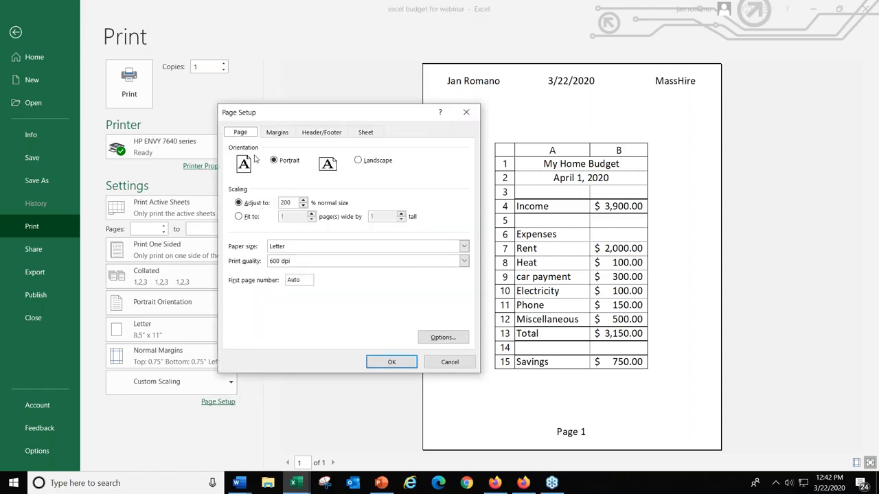
click(364, 133)
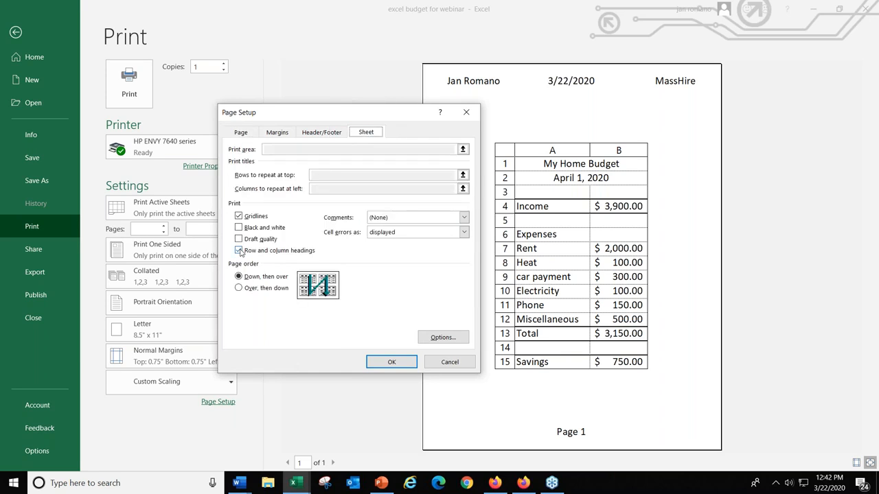
click(239, 251)
click(388, 364)
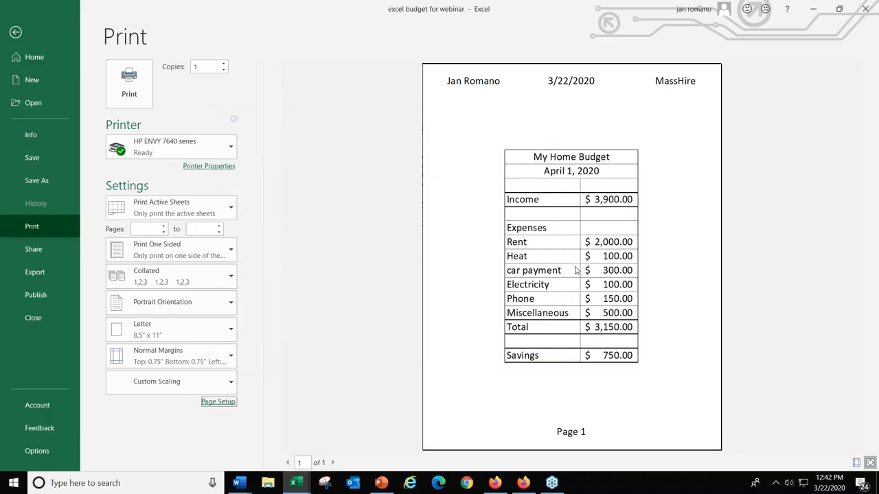
Step: Turn off printing of the gridlines in the page setup
click(218, 402)
click(366, 132)
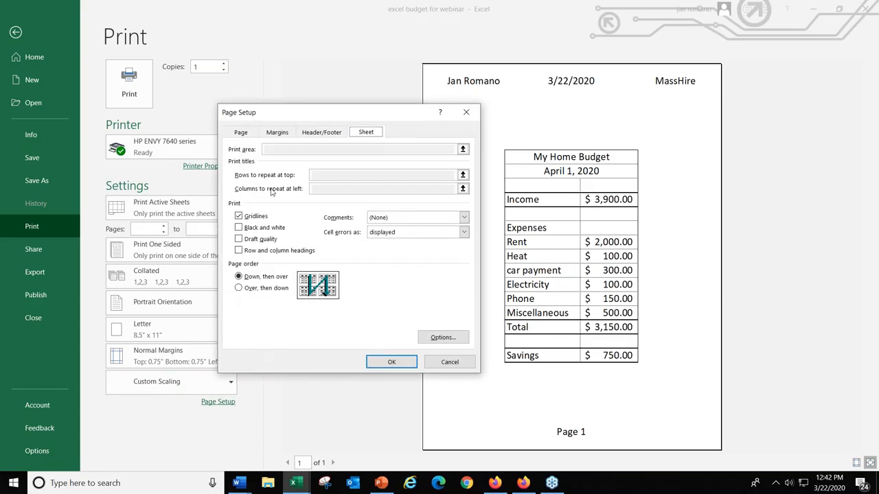
click(238, 216)
click(392, 362)
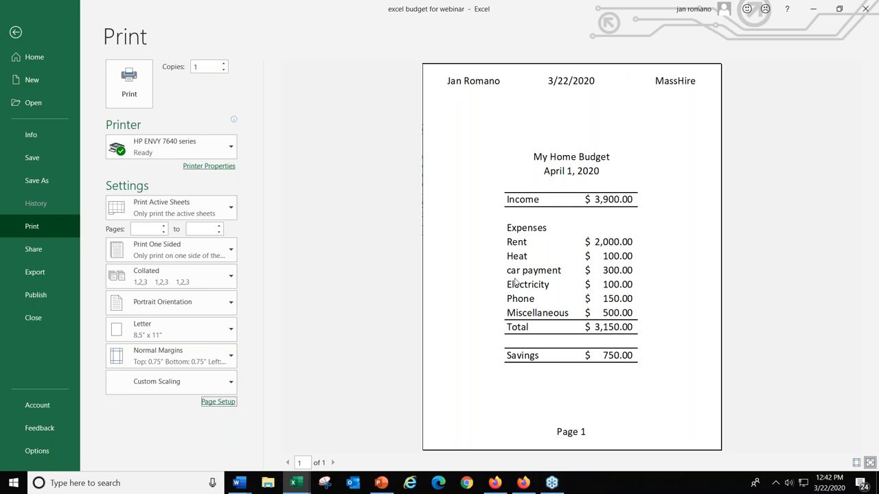
Step: Review the print range choices for active sheets, entire workbook and selection, and return to the budget worksheet
click(174, 209)
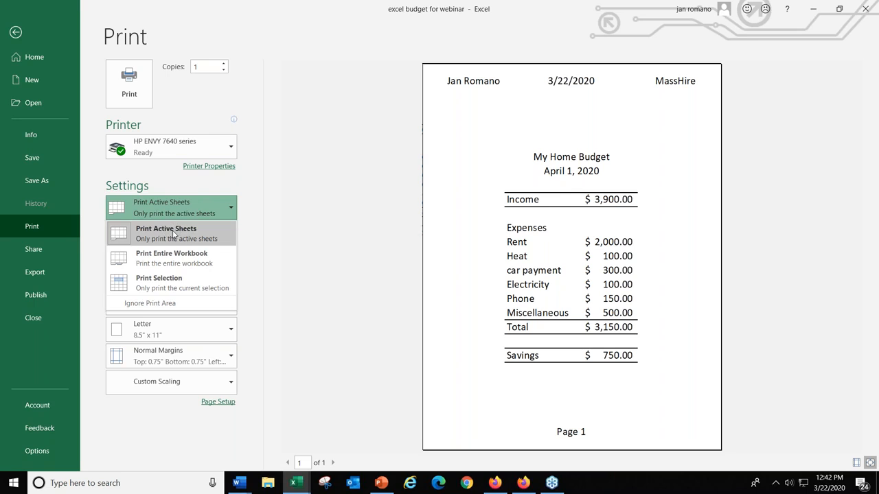
click(174, 261)
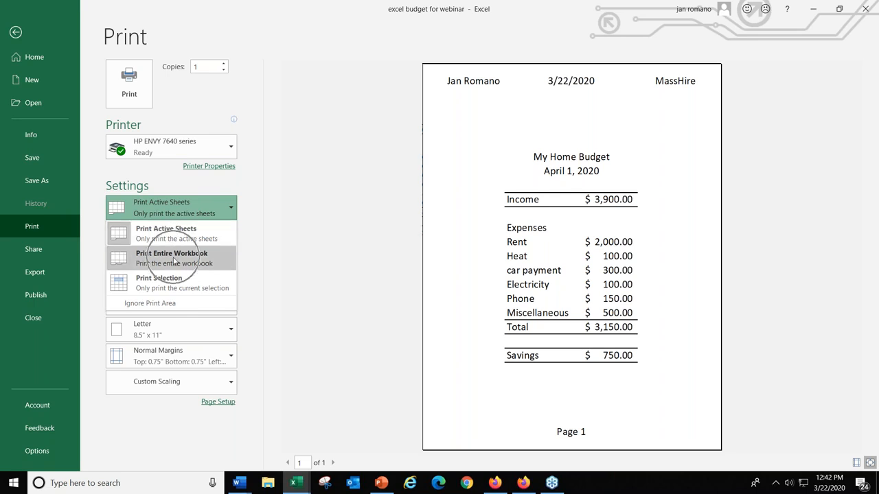
click(174, 291)
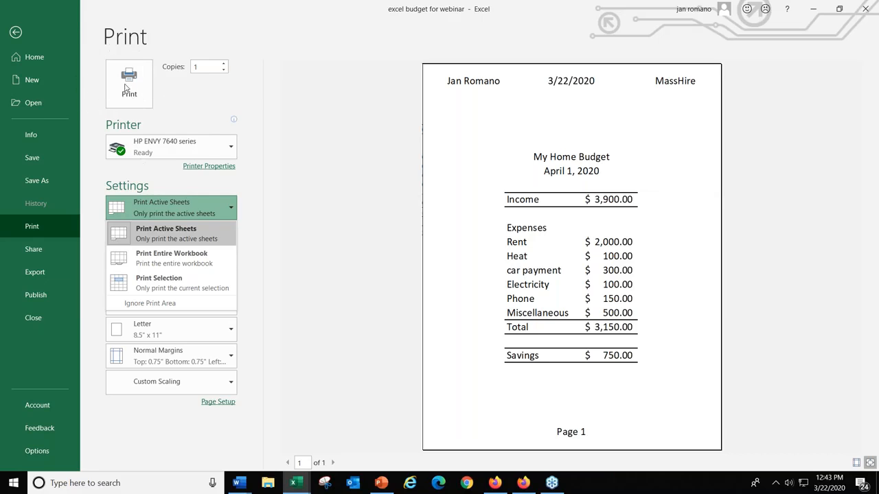
click(16, 33)
click(15, 33)
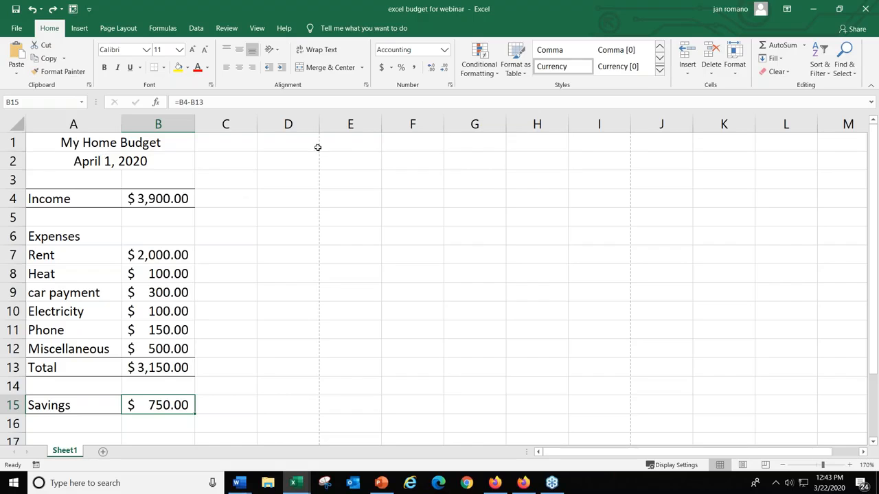
Step: Switch to the PowerPoint slide show about printing Microsoft Excel worksheets
scroll(317, 302, down, 4)
scroll(315, 304, down, 1)
key(ctrl)
scroll(161, 280, up, 5)
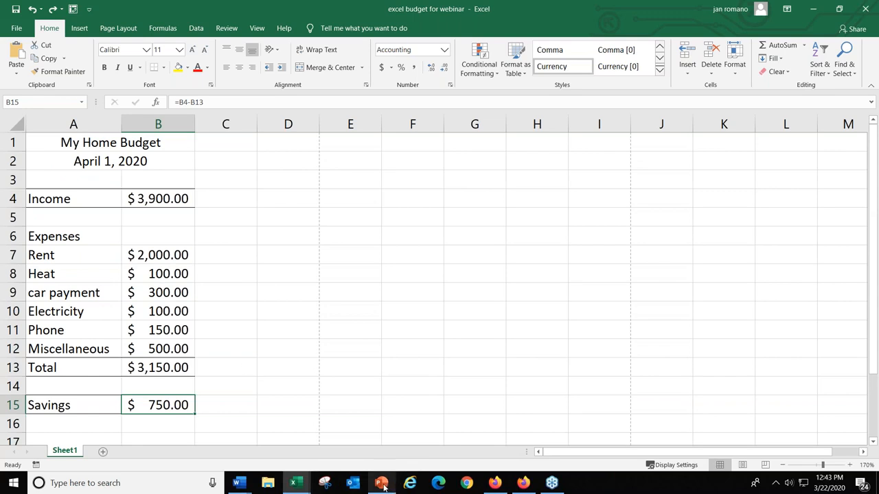
mouse_move(383, 485)
click(384, 450)
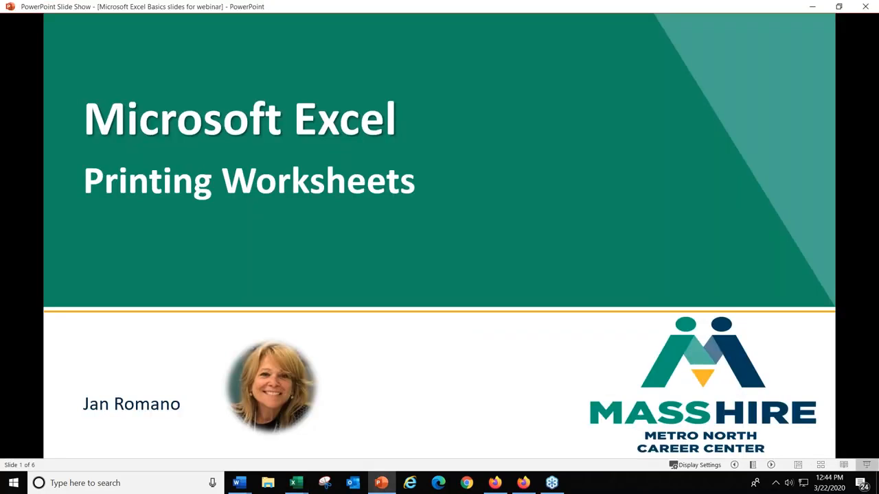